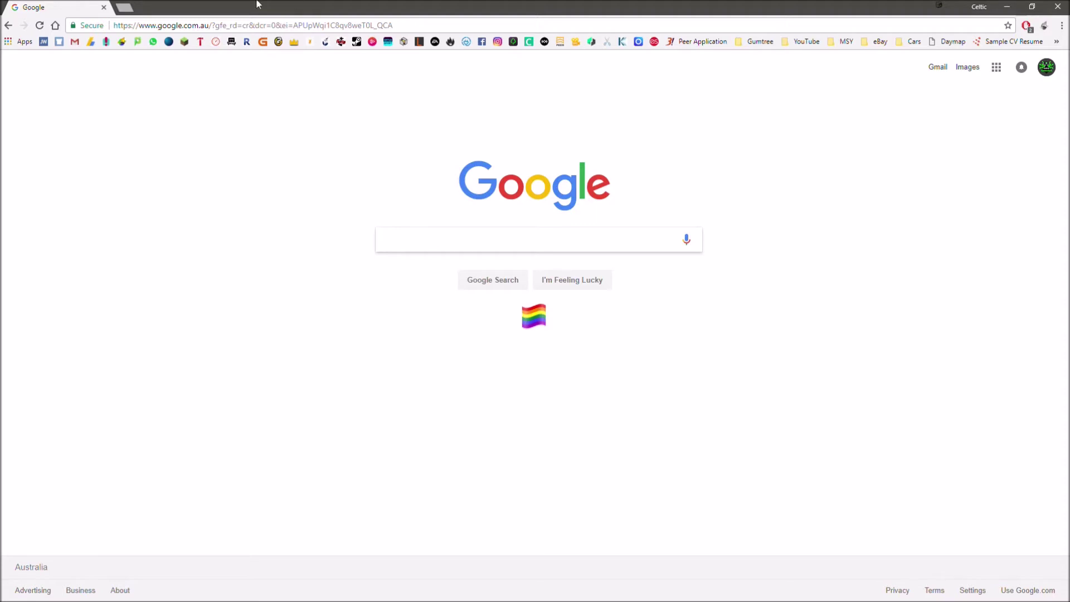
pyautogui.click(260, 25)
pyautogui.click(255, 117)
pyautogui.click(241, 24)
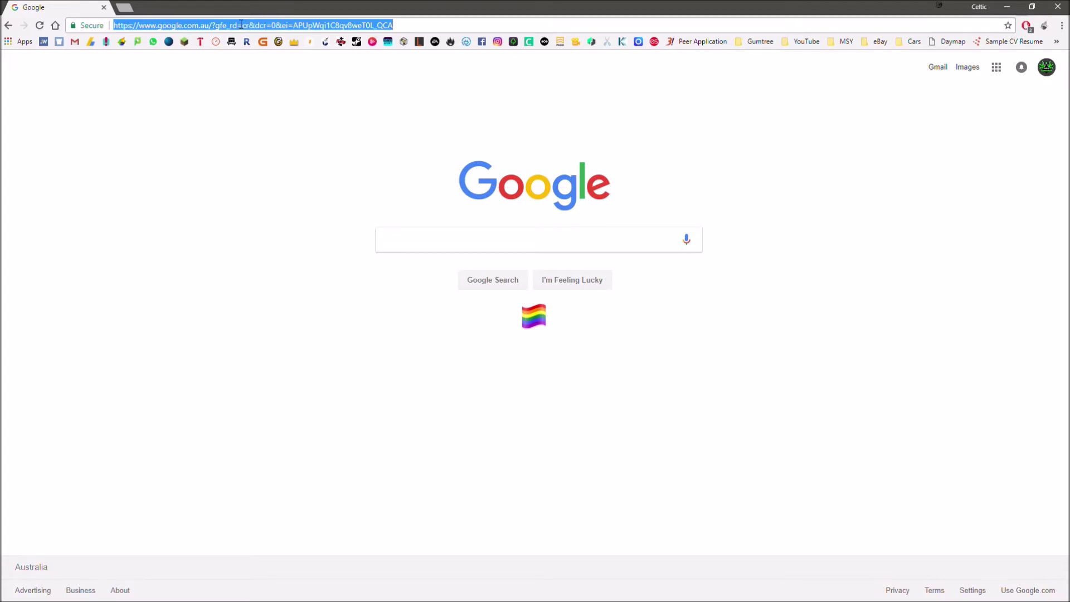
pyautogui.write('www.y')
pyautogui.press('BackSpace')
pyautogui.press('BackSpace')
pyautogui.press('BackSpace')
pyautogui.press('BackSpace')
pyautogui.press('BackSpace')
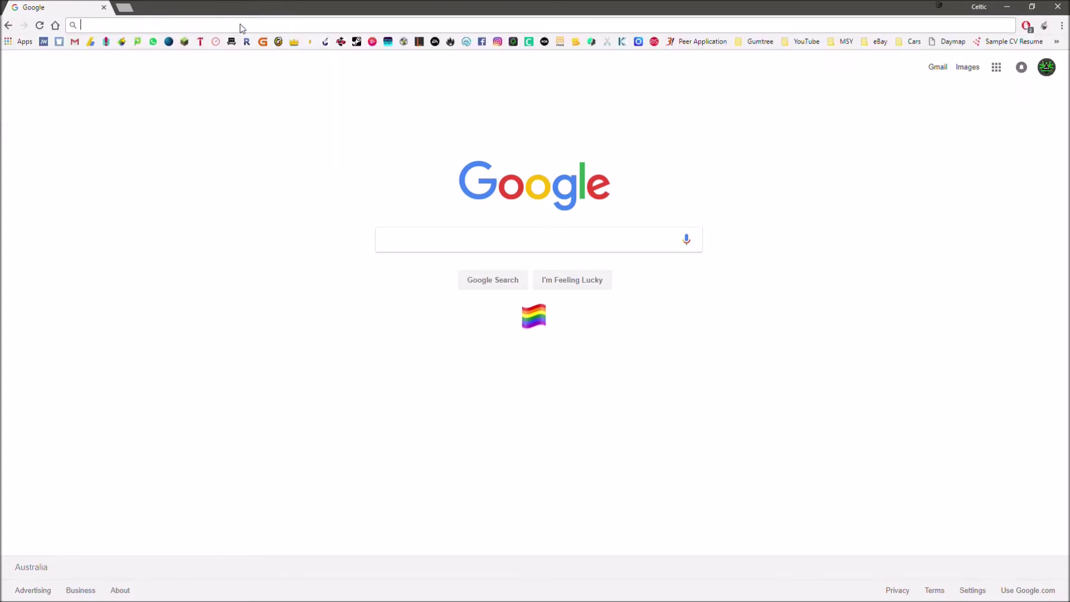
pyautogui.write('www.google.com')
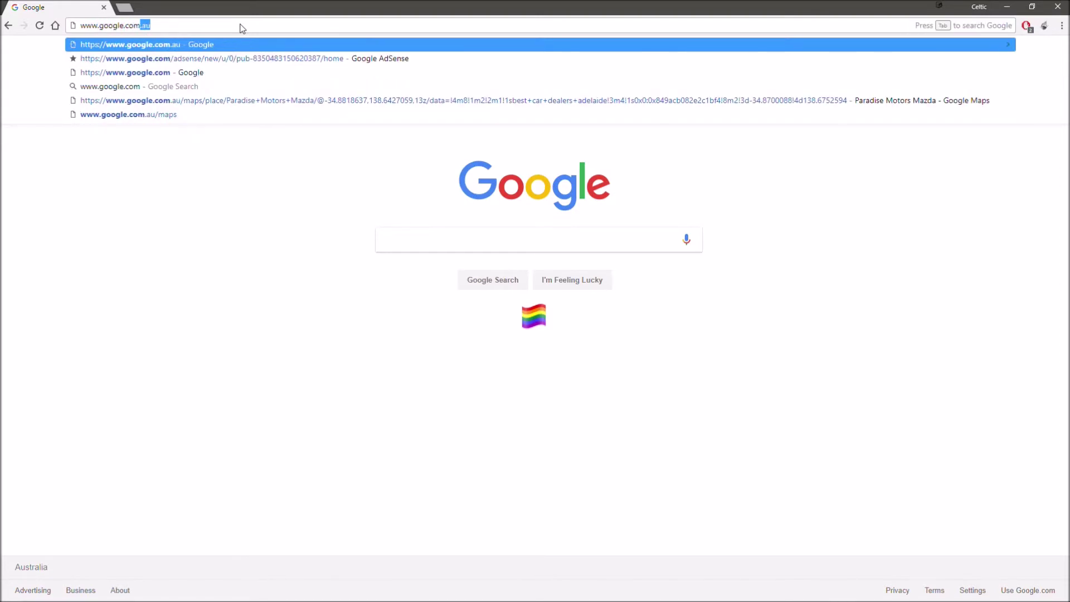
pyautogui.press('Delete')
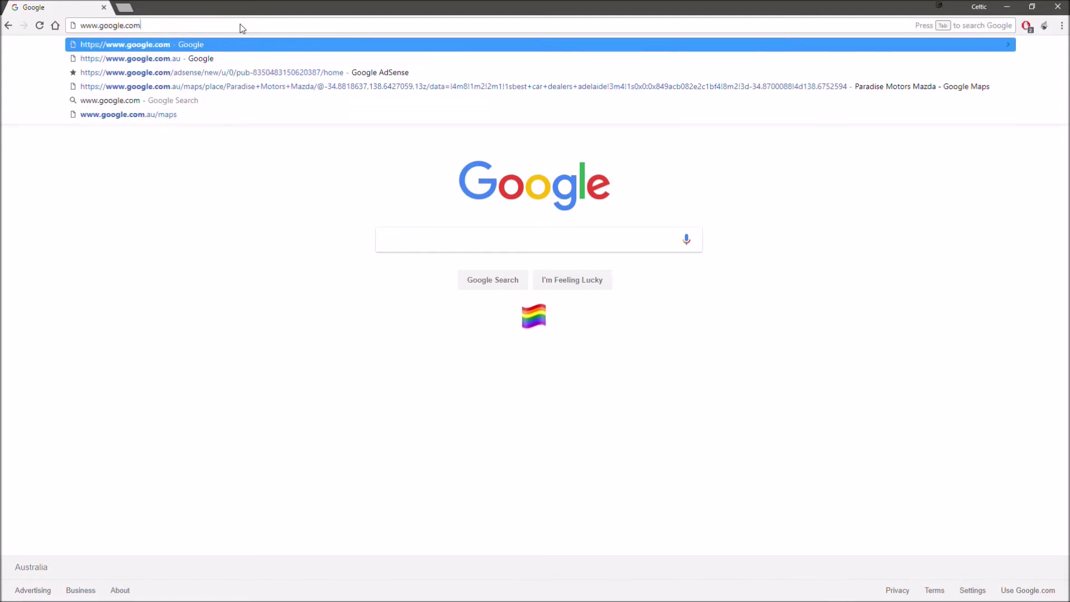
pyautogui.press('Return')
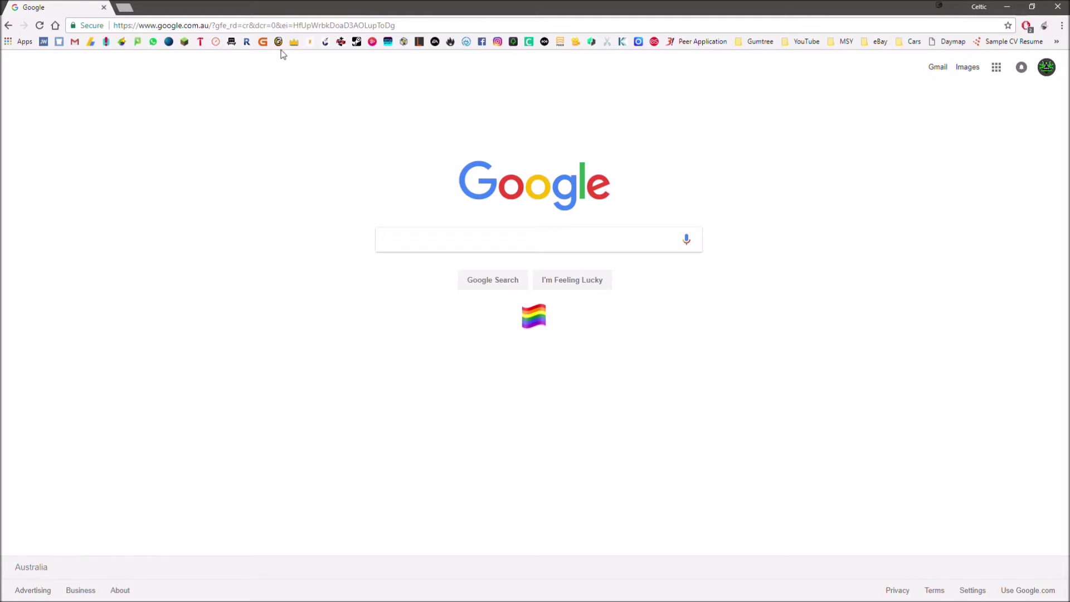
pyautogui.click(278, 25)
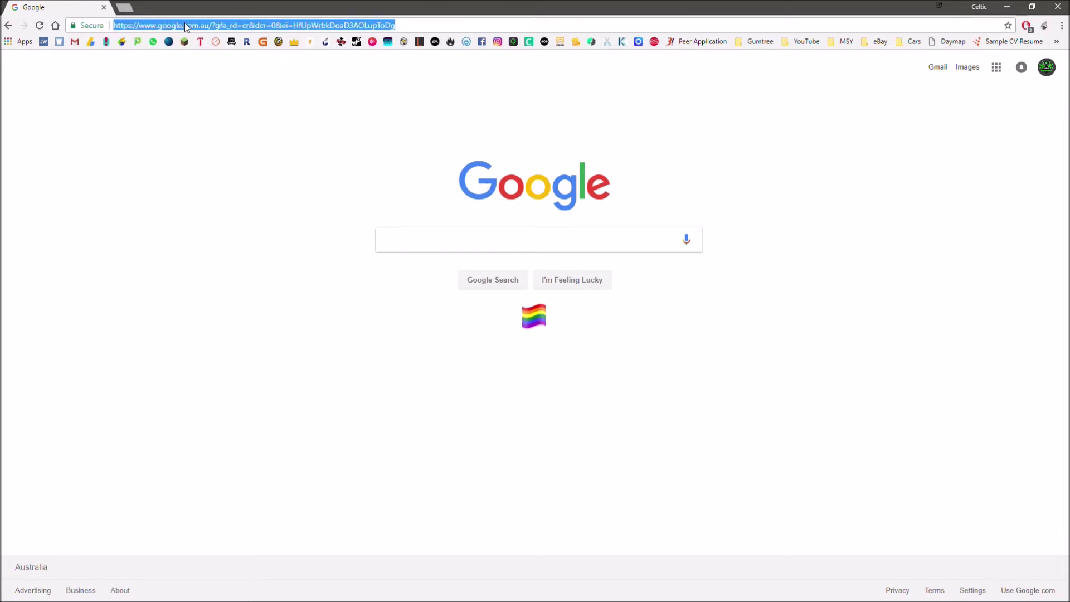
pyautogui.click(223, 107)
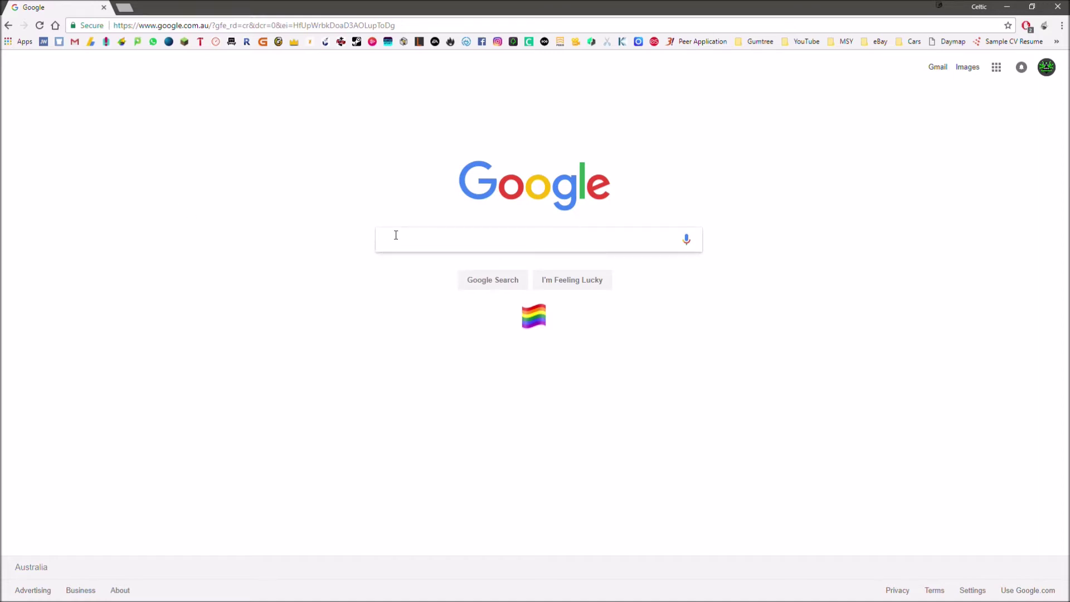
pyautogui.press('F5')
# - Search Google for no-ip, accept the corrected spelling, and open the official noip.com result
pyautogui.click(453, 241)
pyautogui.write('np-ip')
pyautogui.press('Return')
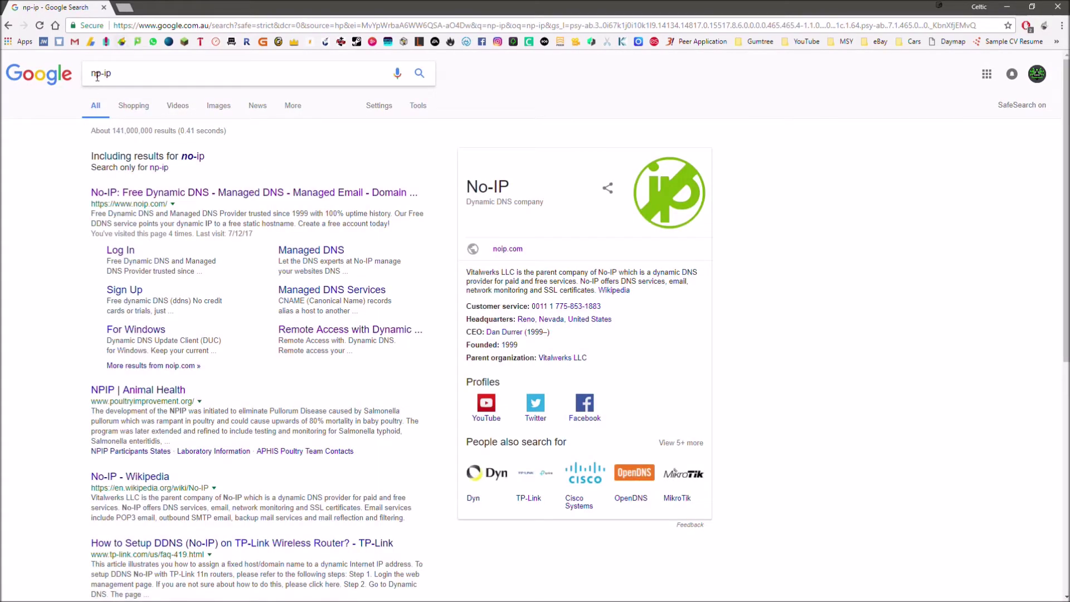
pyautogui.click(193, 157)
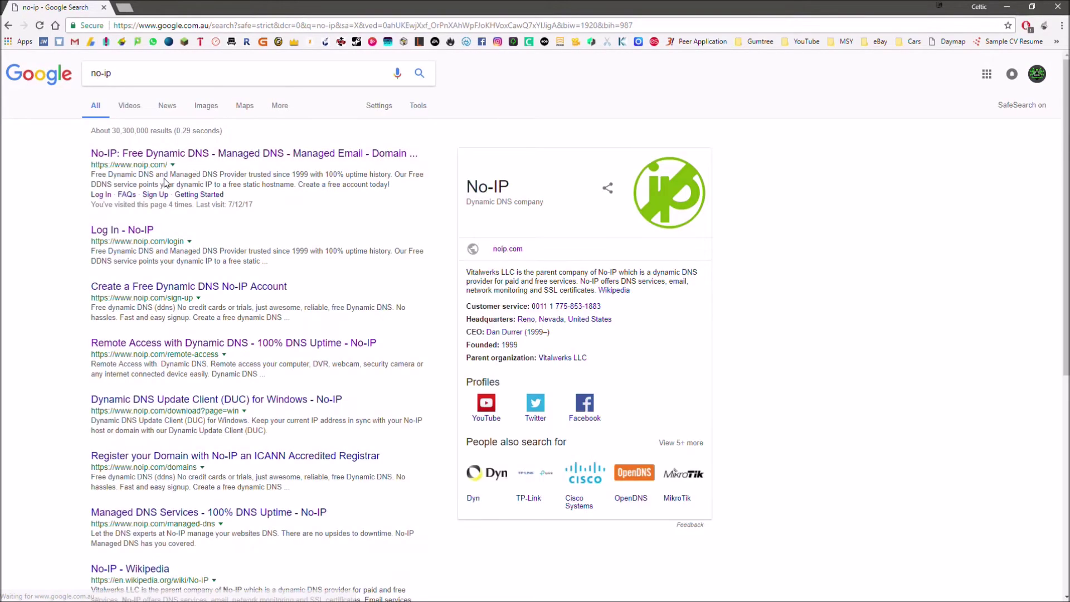
pyautogui.moveTo(91, 164); pyautogui.dragTo(176, 171)
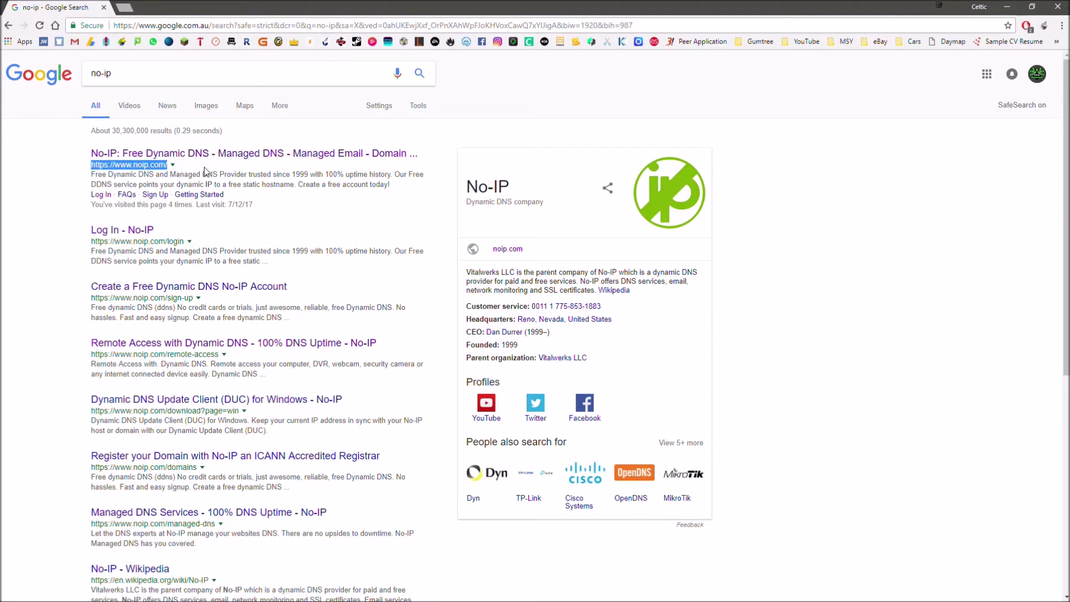
pyautogui.click(205, 172)
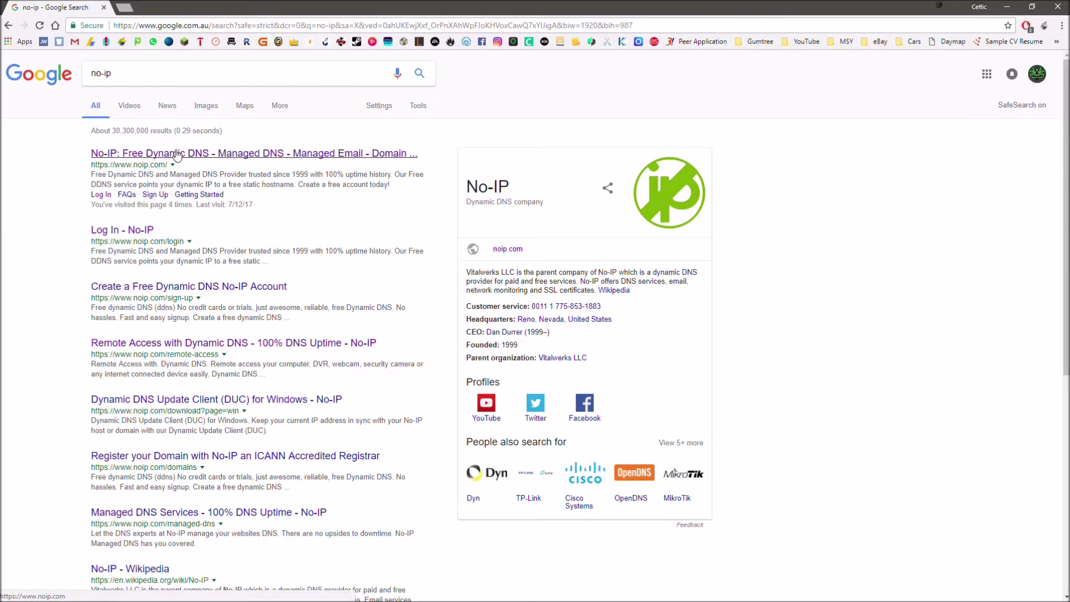
pyautogui.click(183, 156)
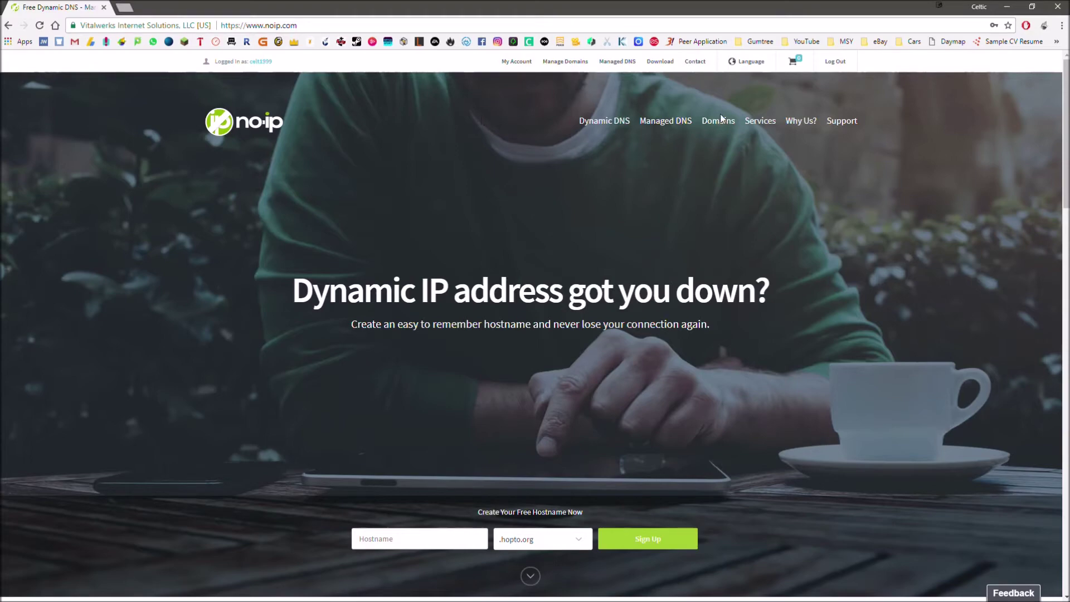
# - Browse the noip.com homepage and go to the Dynamic DNS product page
pyautogui.scroll(-1, 529, 142)
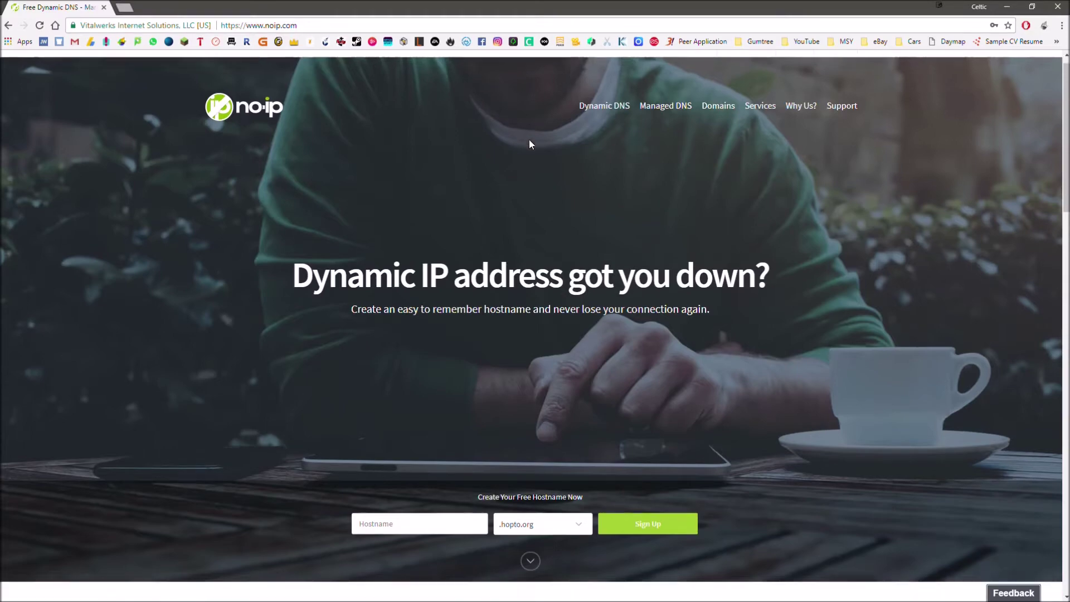
pyautogui.scroll(-5, 529, 141)
pyautogui.scroll(5, 529, 140)
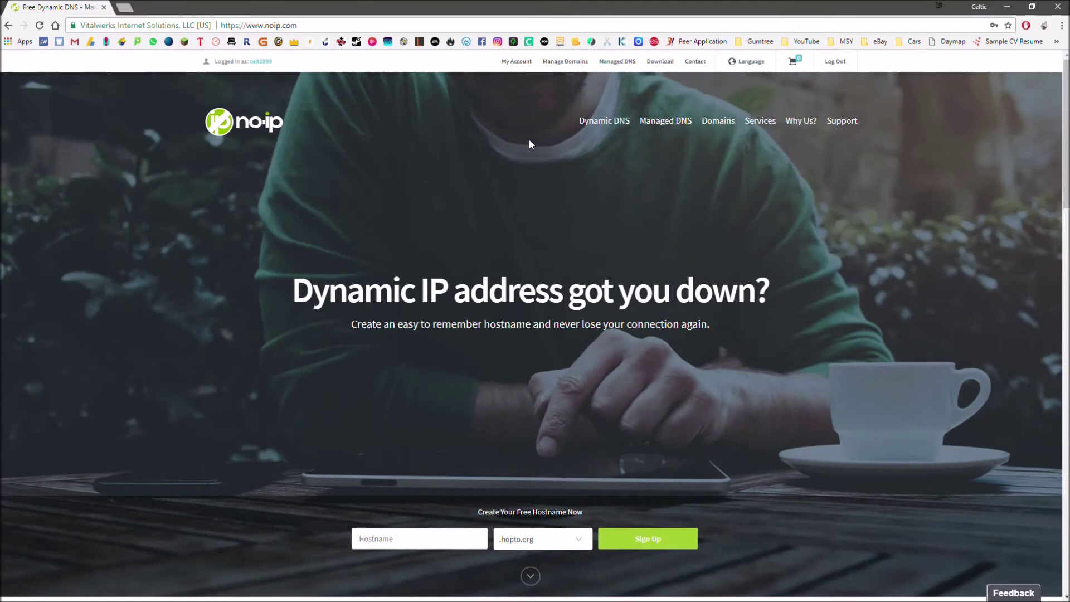
pyautogui.click(609, 126)
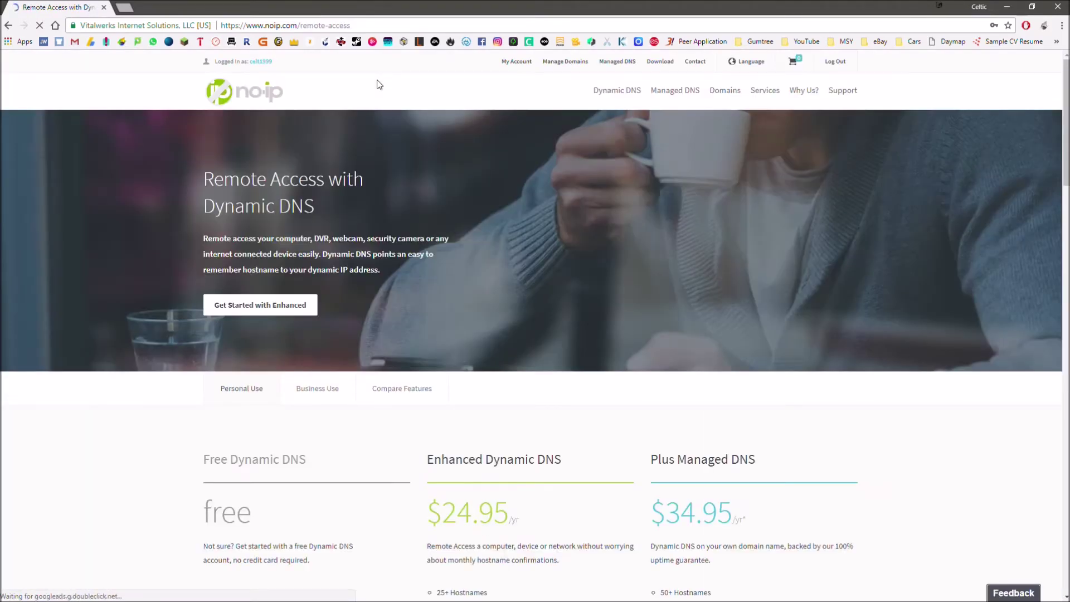
pyautogui.scroll(-4, 290, 307)
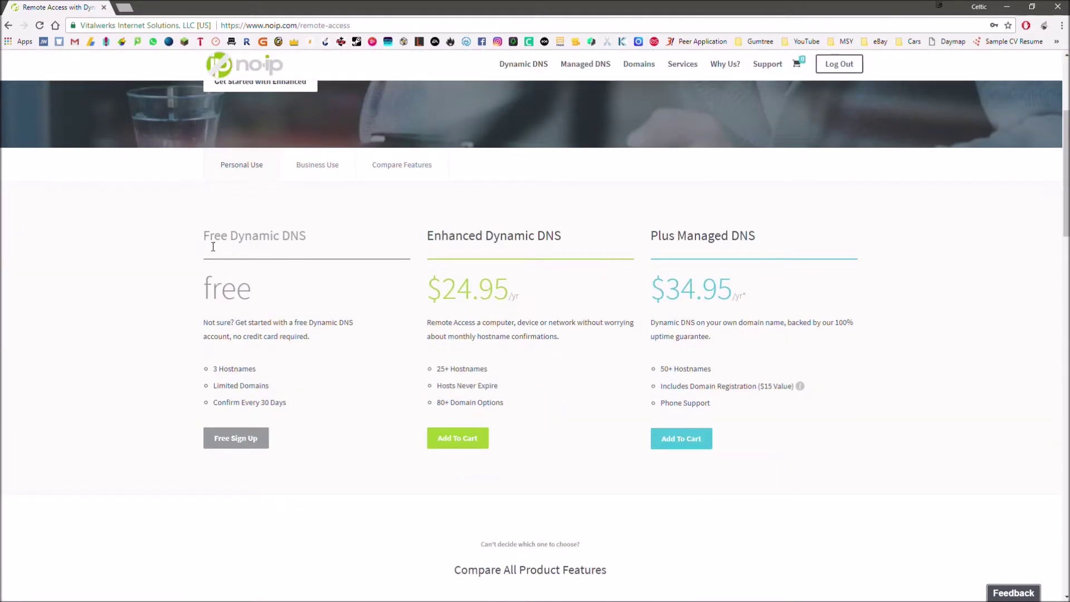
pyautogui.moveTo(205, 240); pyautogui.dragTo(284, 360)
pyautogui.click(290, 386)
pyautogui.moveTo(286, 406); pyautogui.dragTo(282, 375)
pyautogui.click(214, 386)
pyautogui.click(221, 386)
pyautogui.click(268, 370)
pyautogui.moveTo(289, 405); pyautogui.dragTo(214, 404)
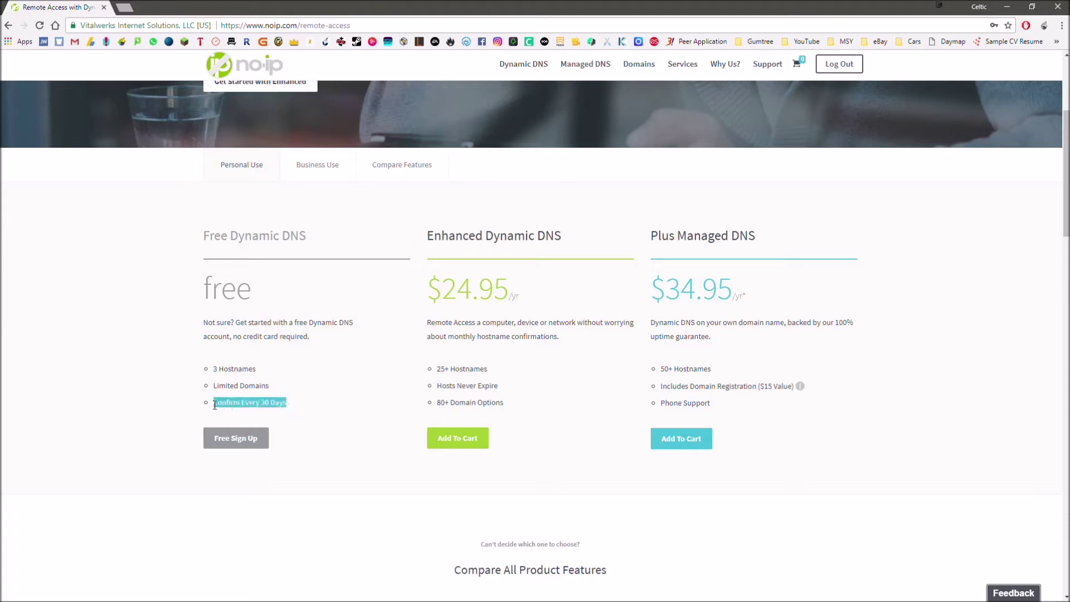
pyautogui.click(227, 402)
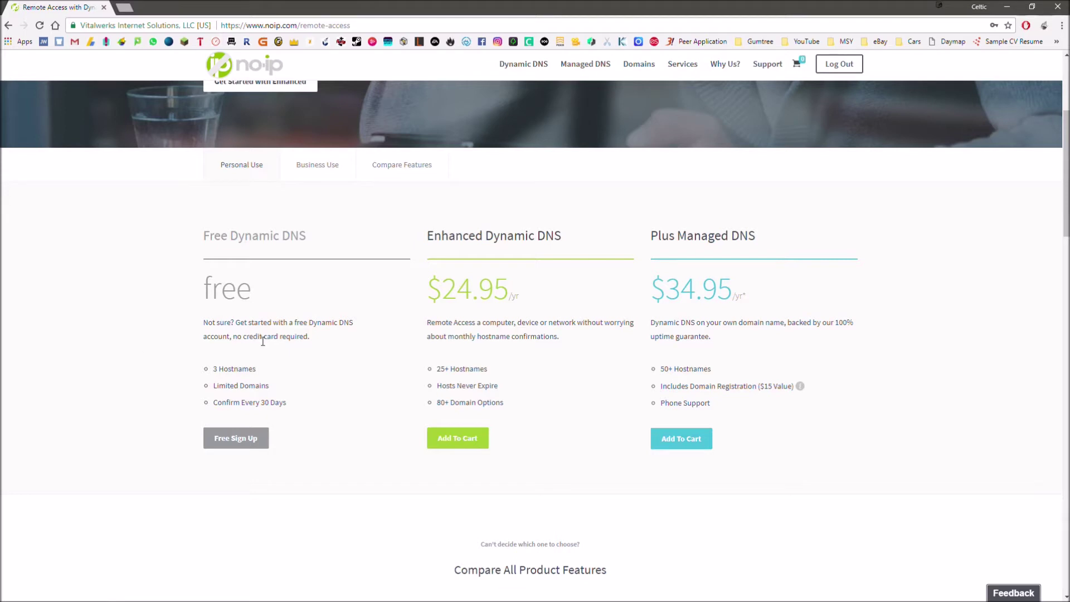
pyautogui.moveTo(216, 402)
pyautogui.mouseDown()
pyautogui.moveTo(288, 402)
pyautogui.moveTo(202, 403)
pyautogui.mouseUp()
pyautogui.click(221, 403)
pyautogui.moveTo(430, 288); pyautogui.dragTo(540, 296)
pyautogui.click(566, 274)
pyautogui.moveTo(440, 368); pyautogui.dragTo(566, 375)
pyautogui.click(566, 376)
pyautogui.scroll(-6, 564, 372)
pyautogui.scroll(-4, 565, 372)
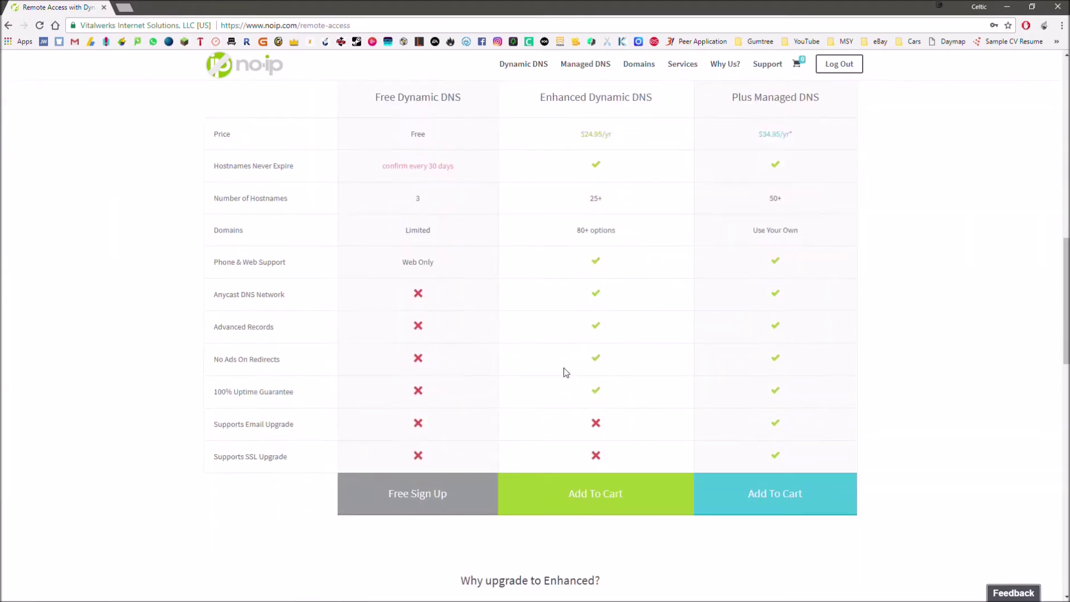
pyautogui.scroll(15, 566, 372)
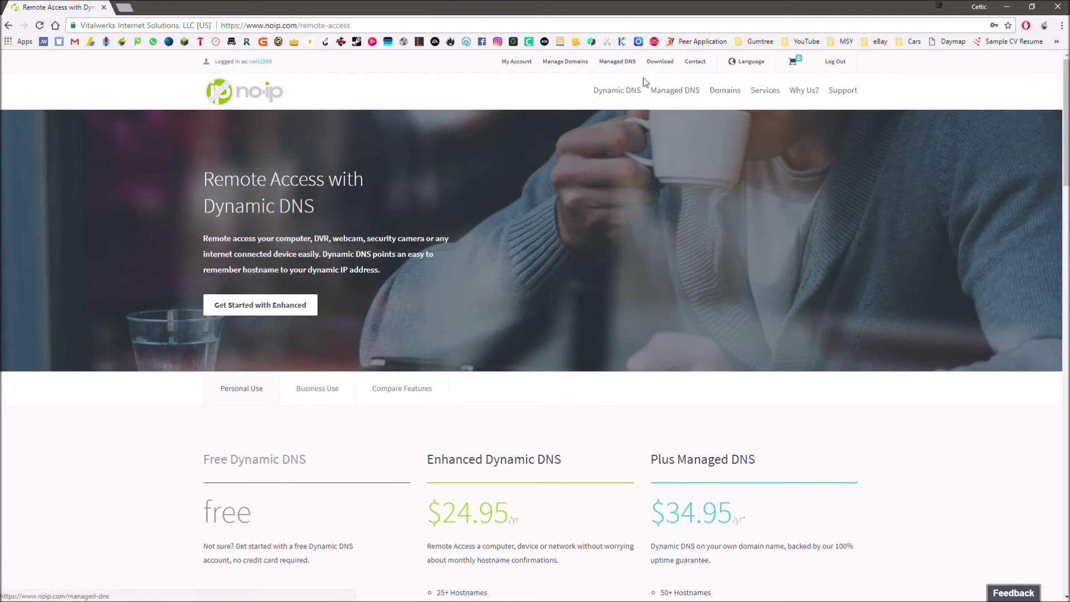
pyautogui.click(582, 62)
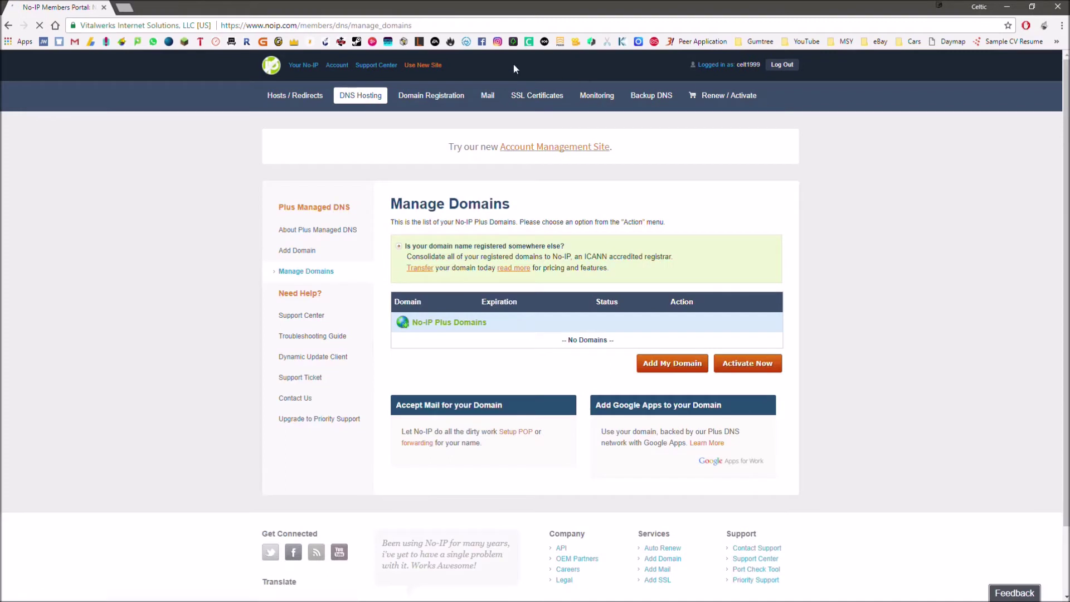
# - Switch to the new My No-IP account management dashboard
pyautogui.click(424, 65)
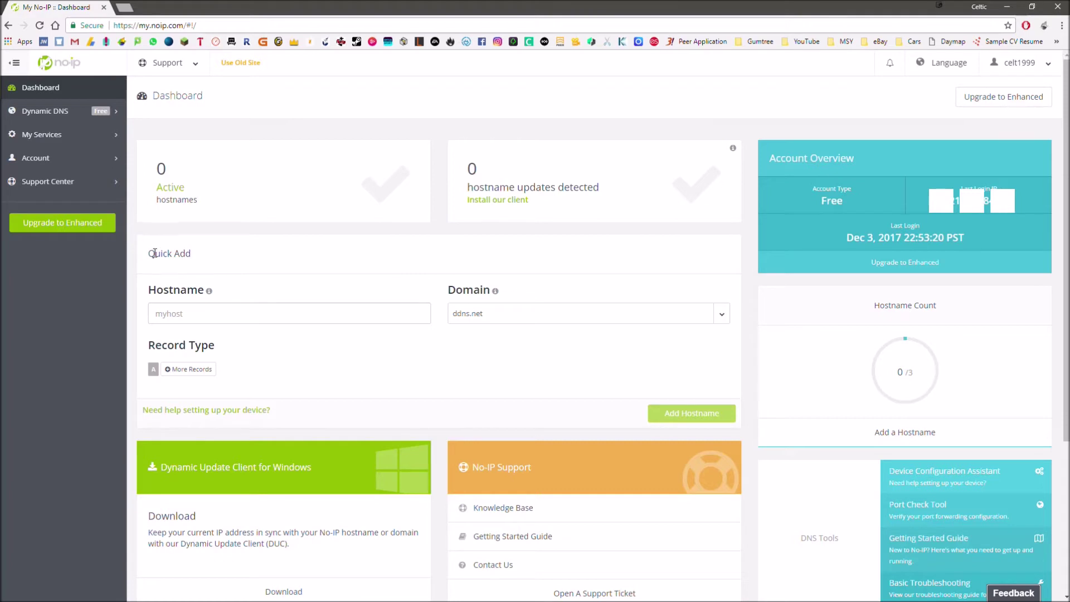
pyautogui.moveTo(149, 254); pyautogui.dragTo(241, 264)
pyautogui.click(249, 264)
pyautogui.click(300, 318)
pyautogui.click(317, 345)
pyautogui.click(489, 323)
pyautogui.scroll(-5, 538, 401)
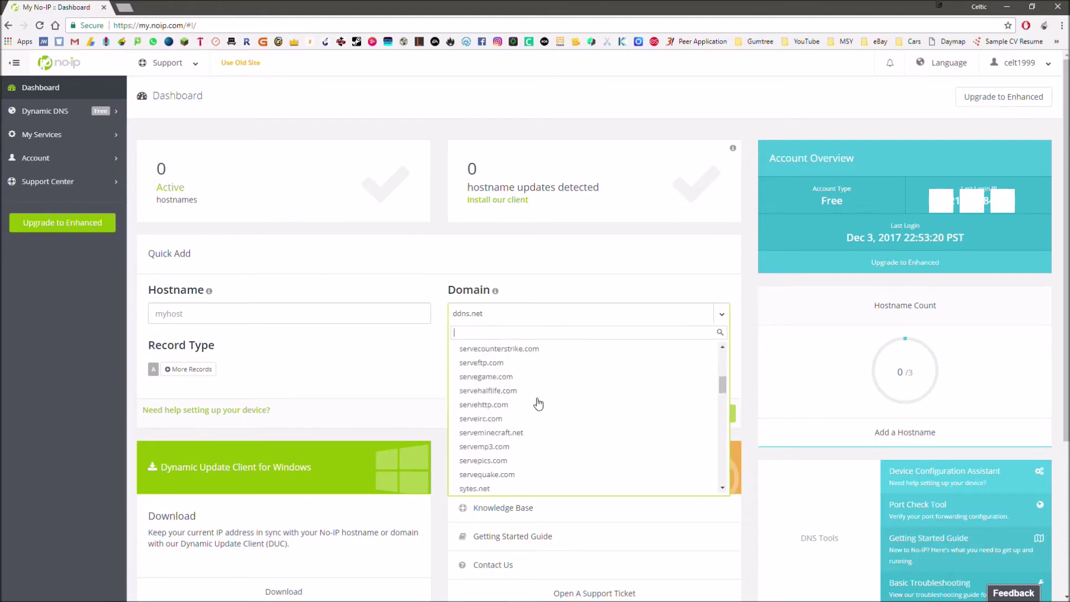
pyautogui.scroll(-10, 538, 403)
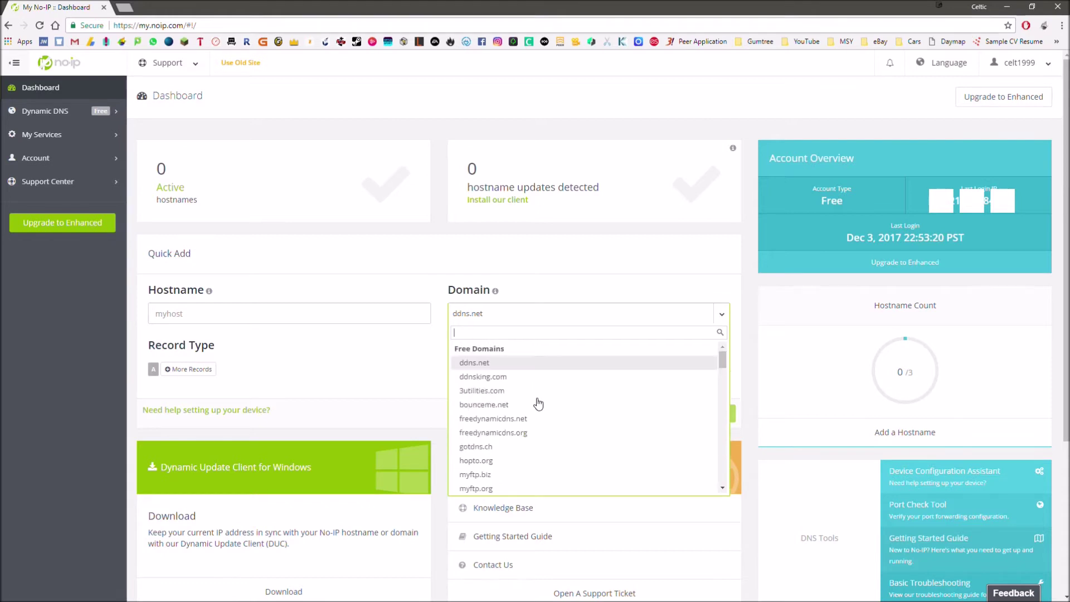
pyautogui.scroll(-8, 538, 402)
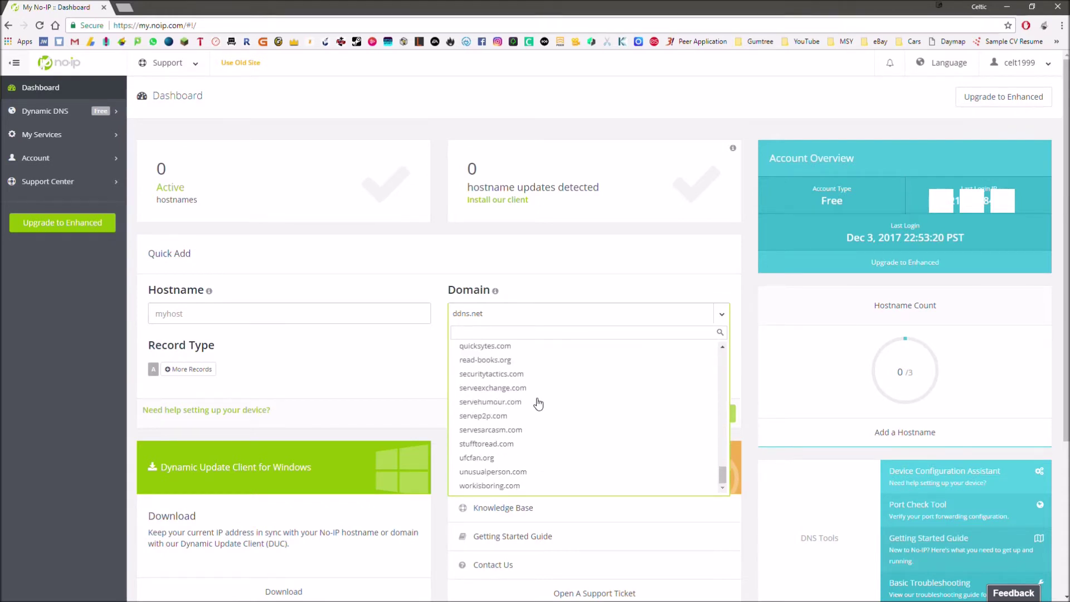
pyautogui.scroll(8, 538, 402)
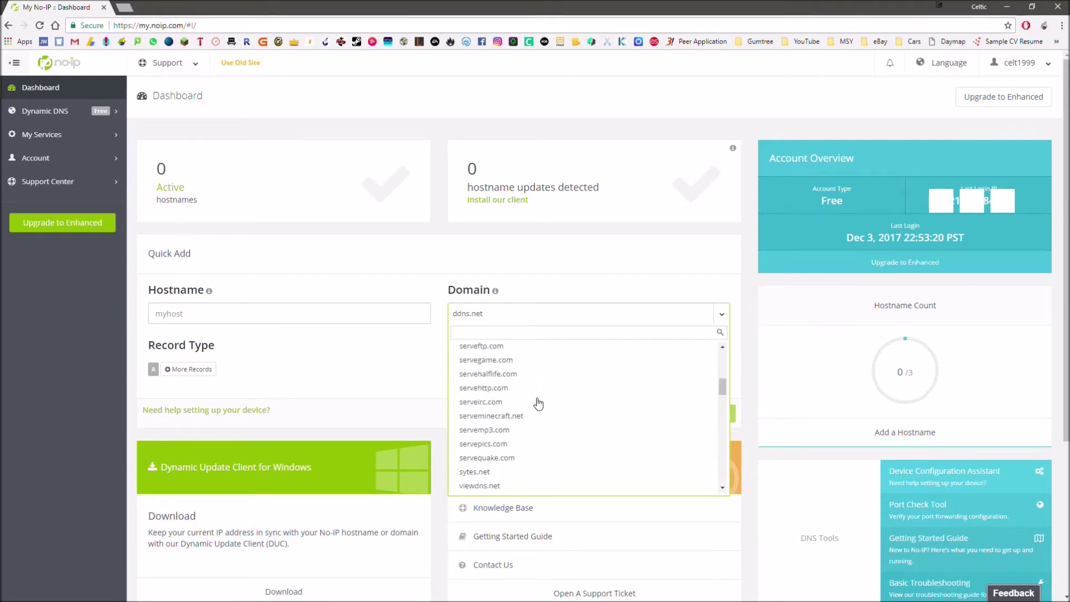
pyautogui.scroll(-2, 530, 441)
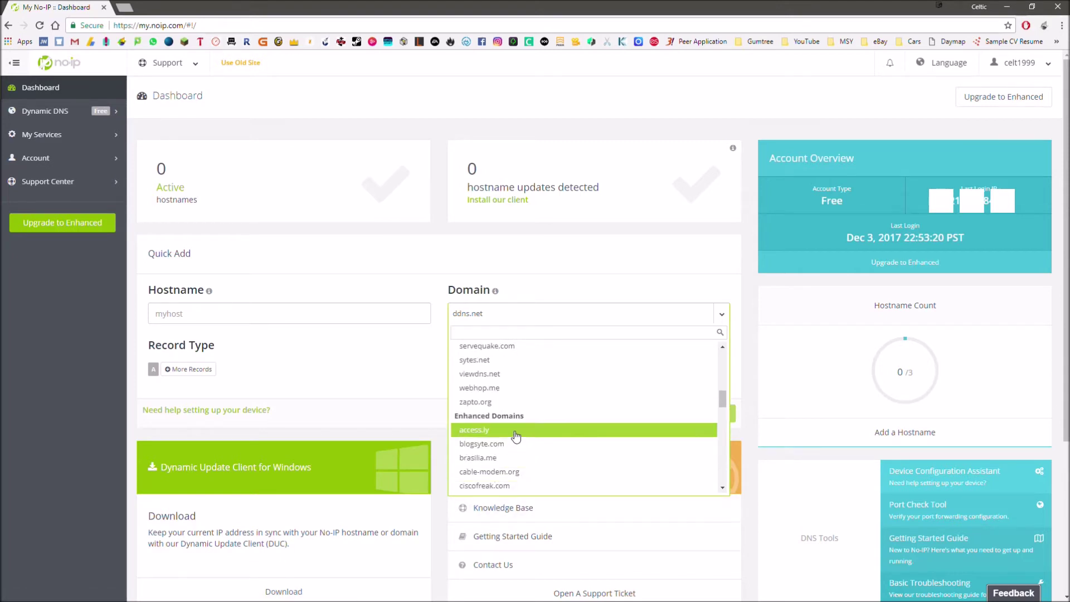
pyautogui.scroll(-10, 522, 421)
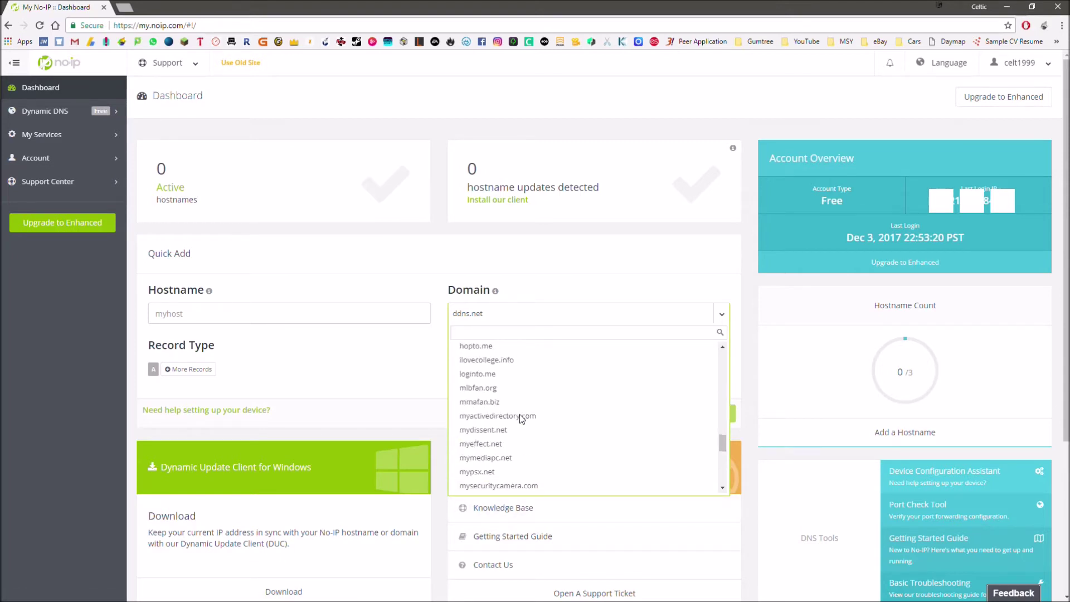
pyautogui.scroll(10, 519, 413)
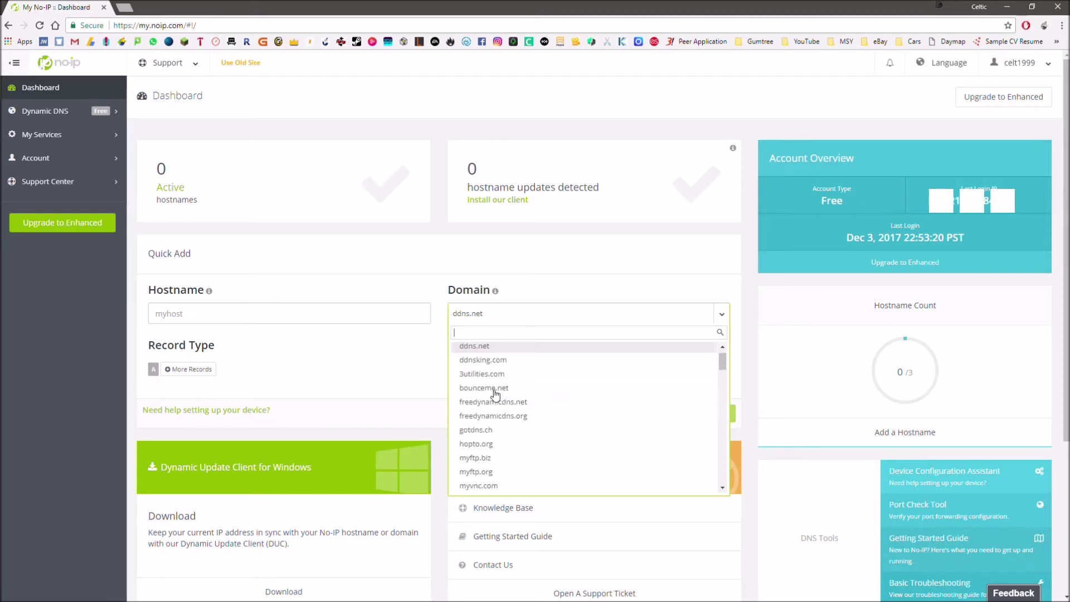
pyautogui.scroll(10, 500, 402)
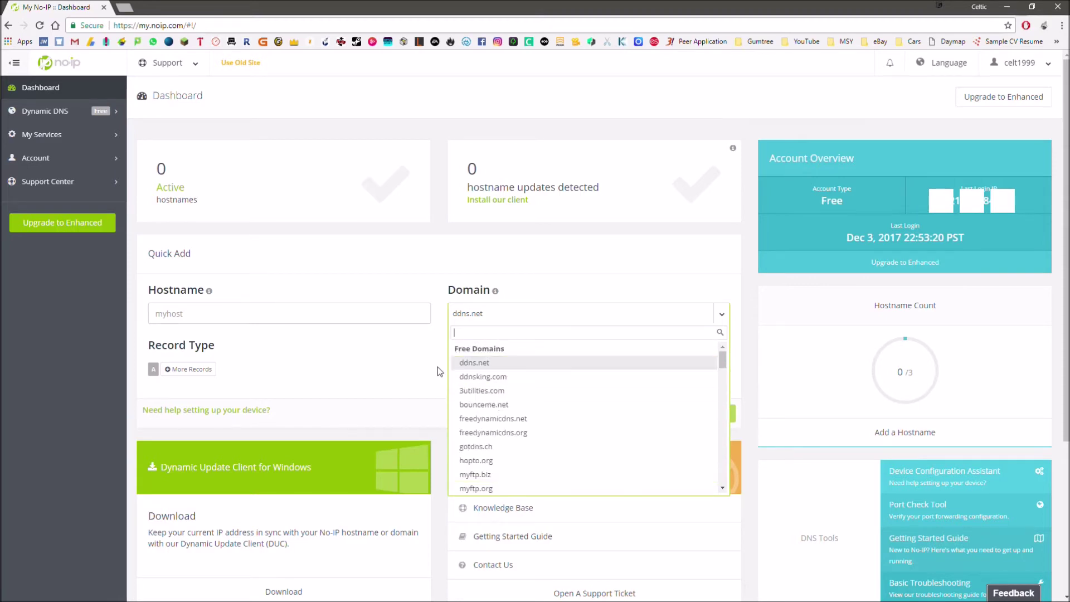
pyautogui.click(359, 377)
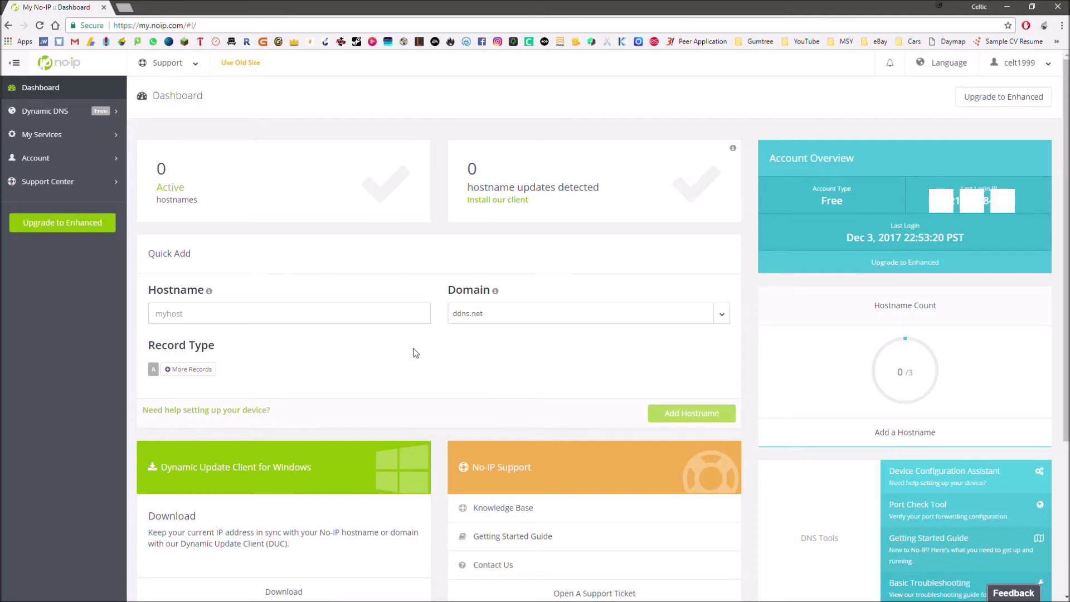
pyautogui.click(500, 325)
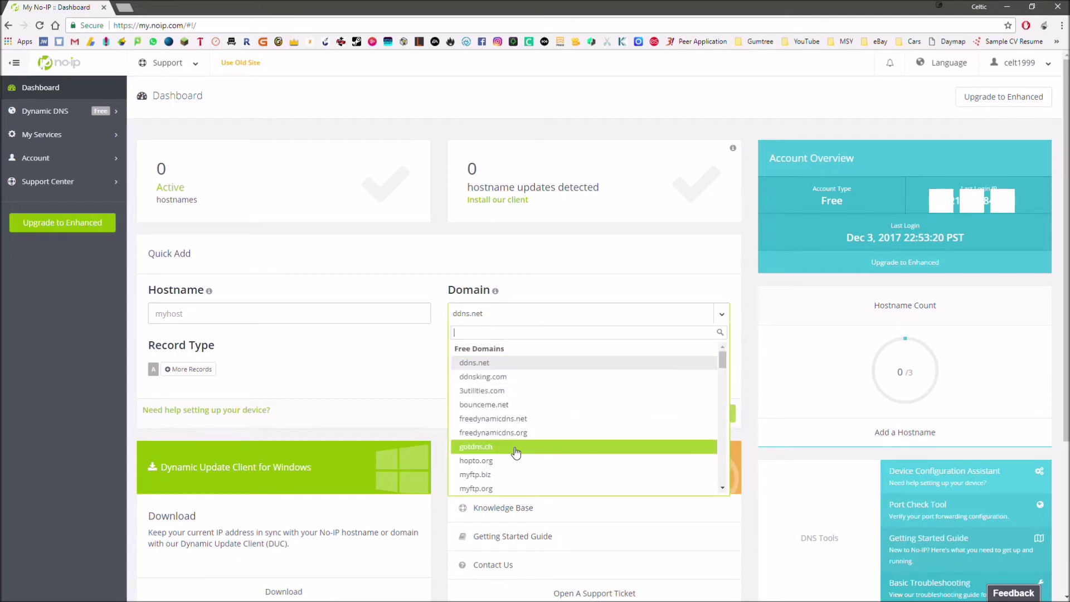
pyautogui.click(415, 383)
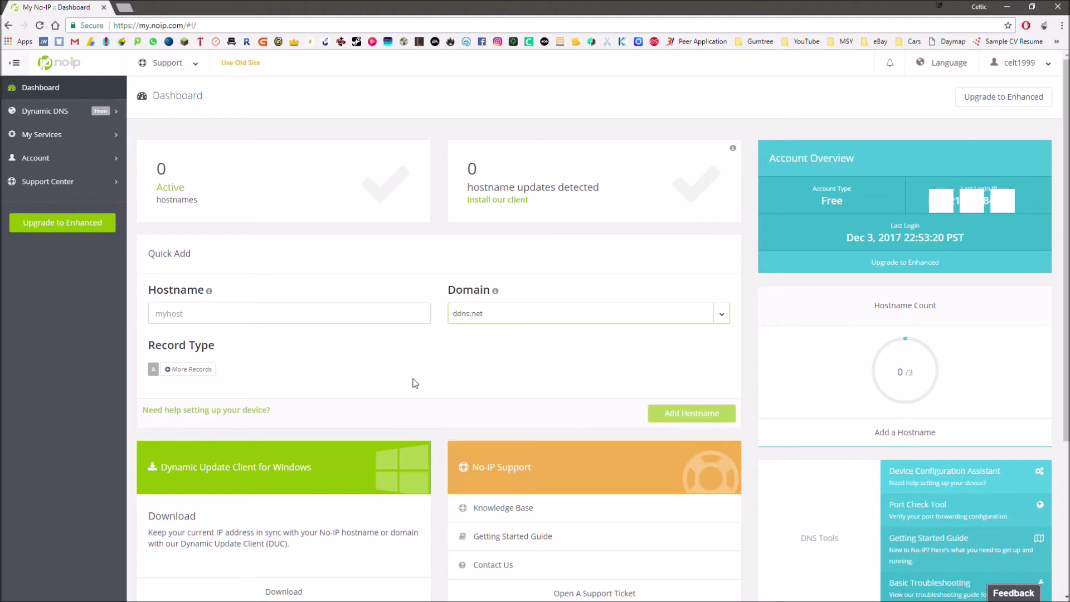
pyautogui.click(374, 316)
# - Try hostname celticcomputers, then, since it's taken, add celticcomputers99.ddns.net instead
pyautogui.write('celticcr')
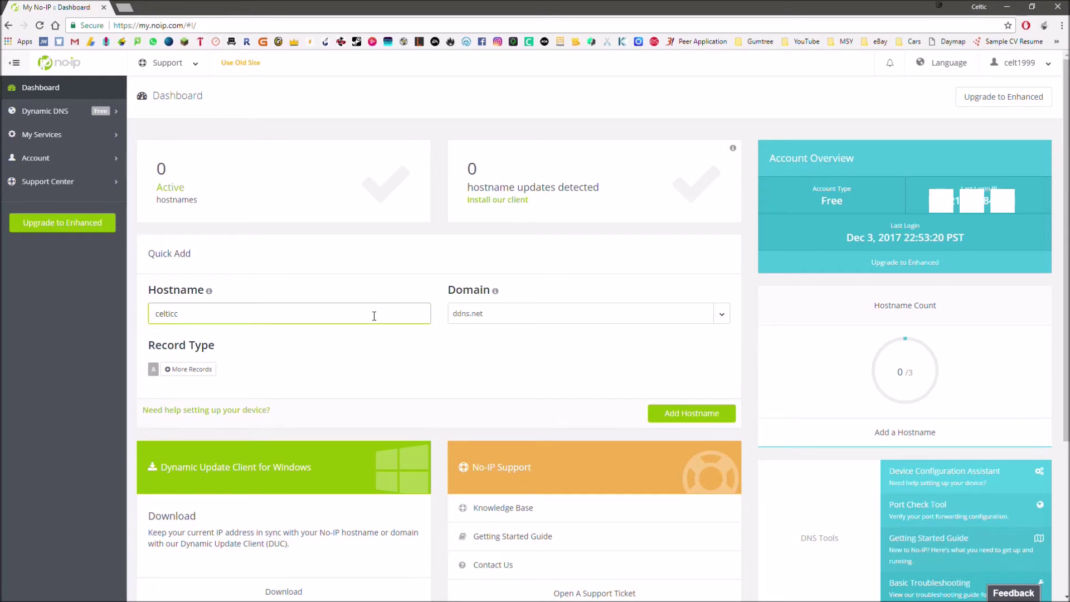
pyautogui.write('omputers')
pyautogui.click(445, 387)
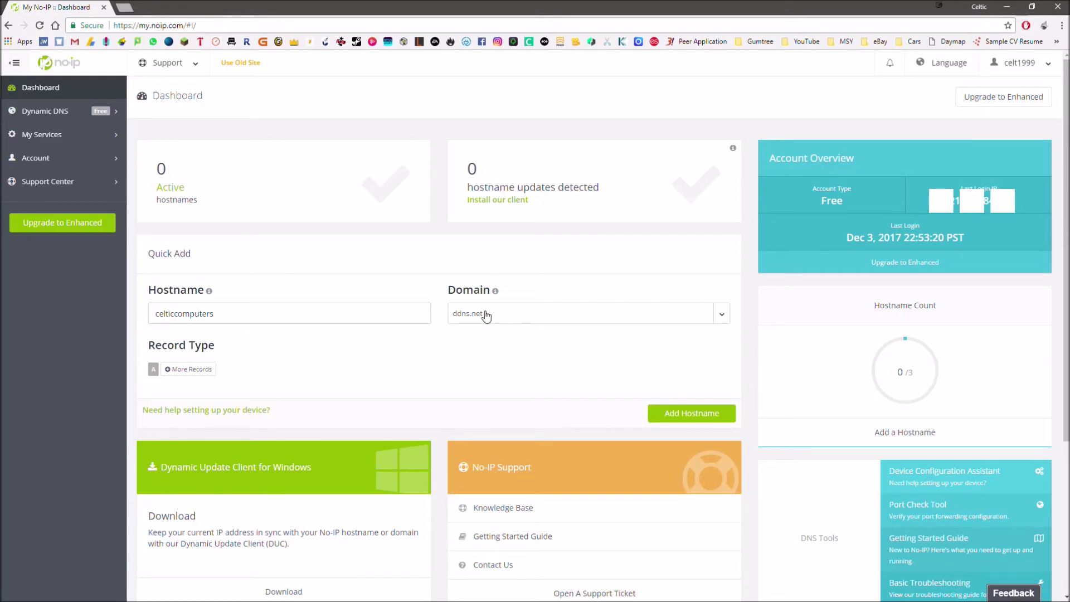
pyautogui.click(704, 418)
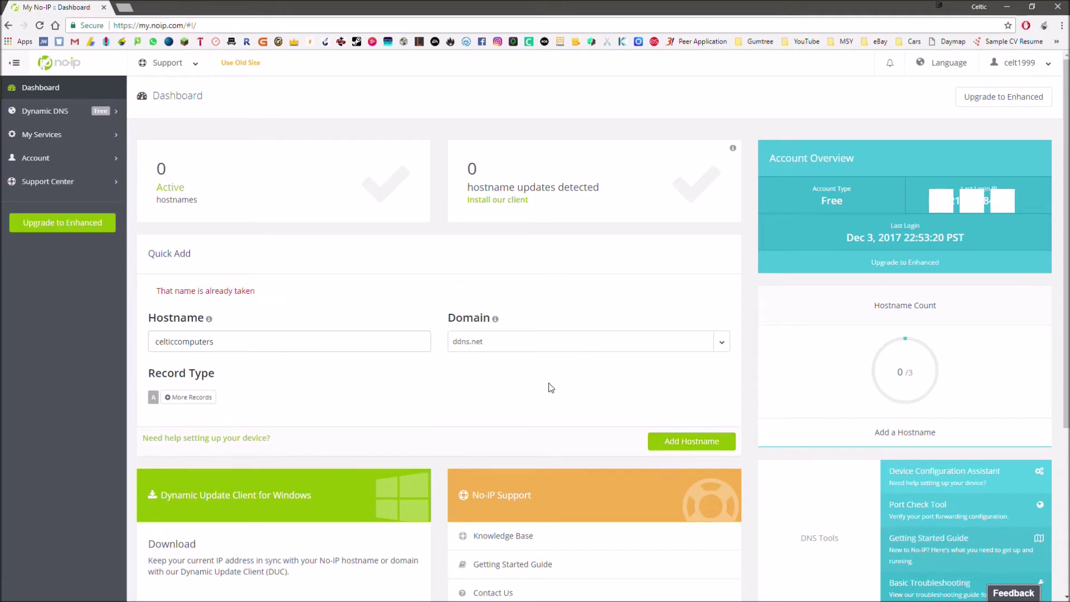
pyautogui.click(237, 342)
pyautogui.write('99')
pyautogui.click(309, 390)
pyautogui.click(666, 439)
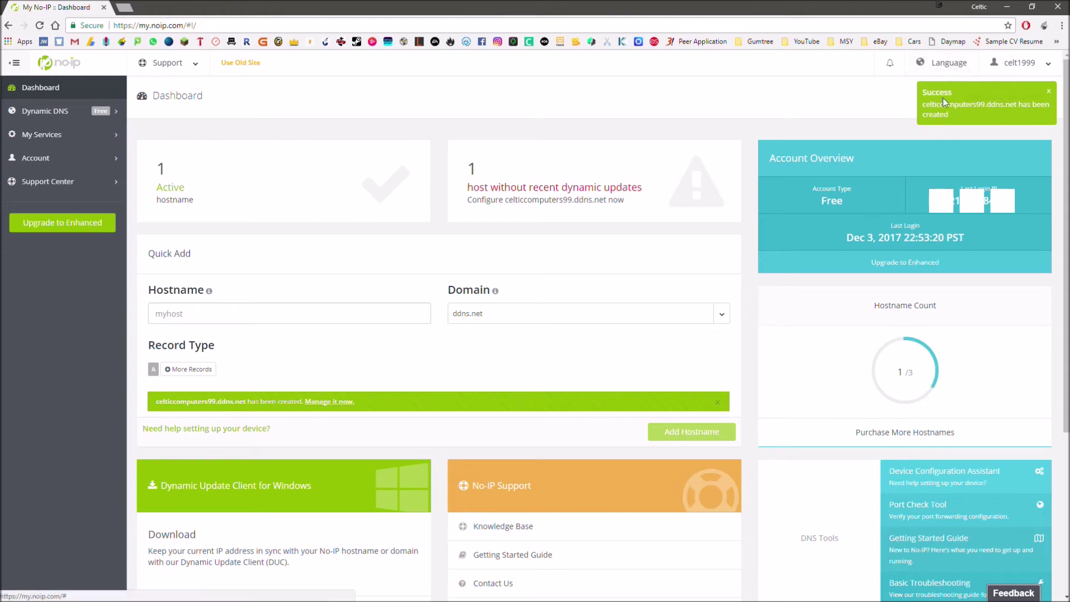
pyautogui.moveTo(922, 106); pyautogui.dragTo(968, 115)
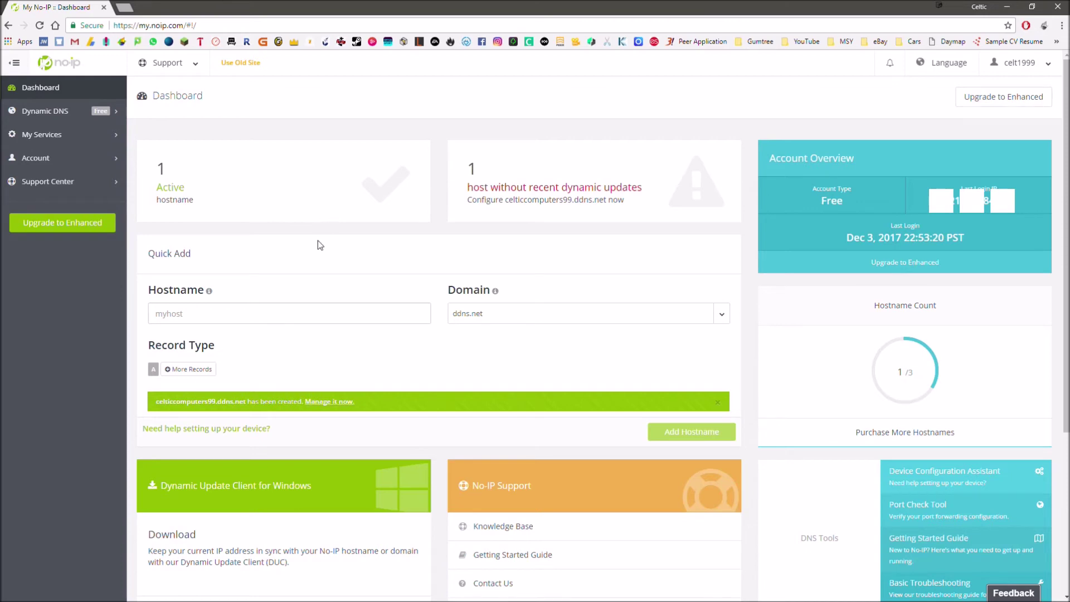
# - Launch Command Prompt via Start search for cmd and move it to the screen centre
pyautogui.press('super')
pyautogui.write('cmd')
pyautogui.press('Return')
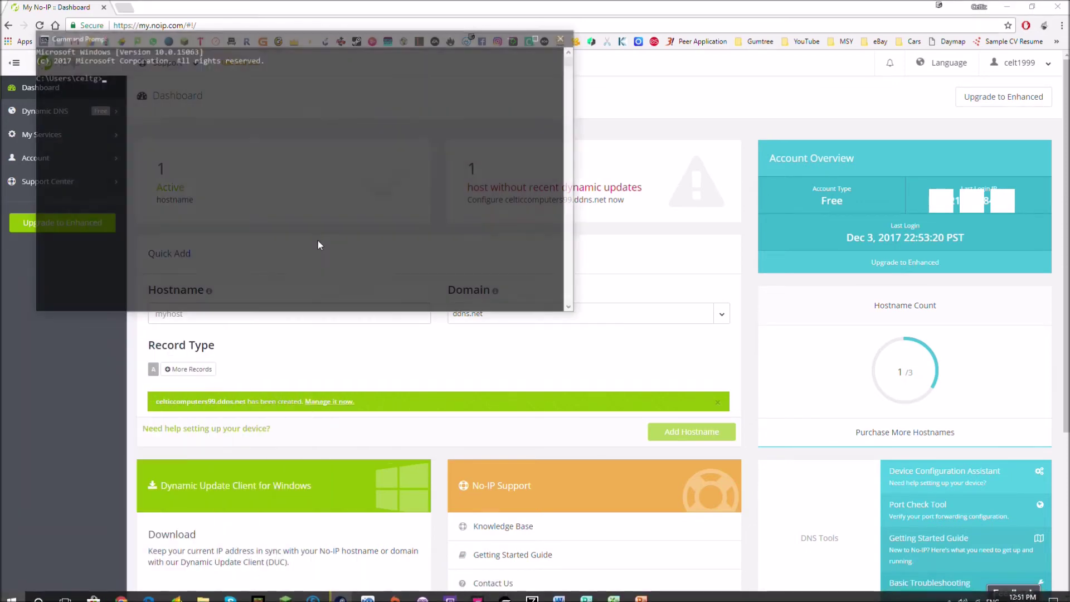
pyautogui.moveTo(393, 49); pyautogui.dragTo(645, 237)
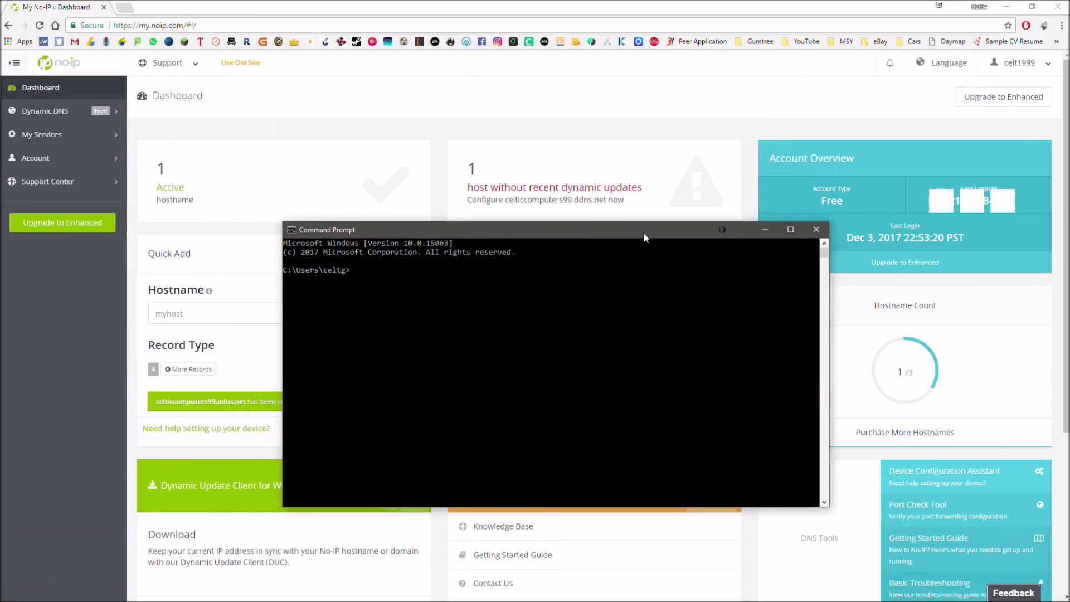
# - Ping celticcomputers99.ddns.net and re-run the ping several more times
pyautogui.write('ping celticcomputers99.ddns.net')
pyautogui.press('Return')
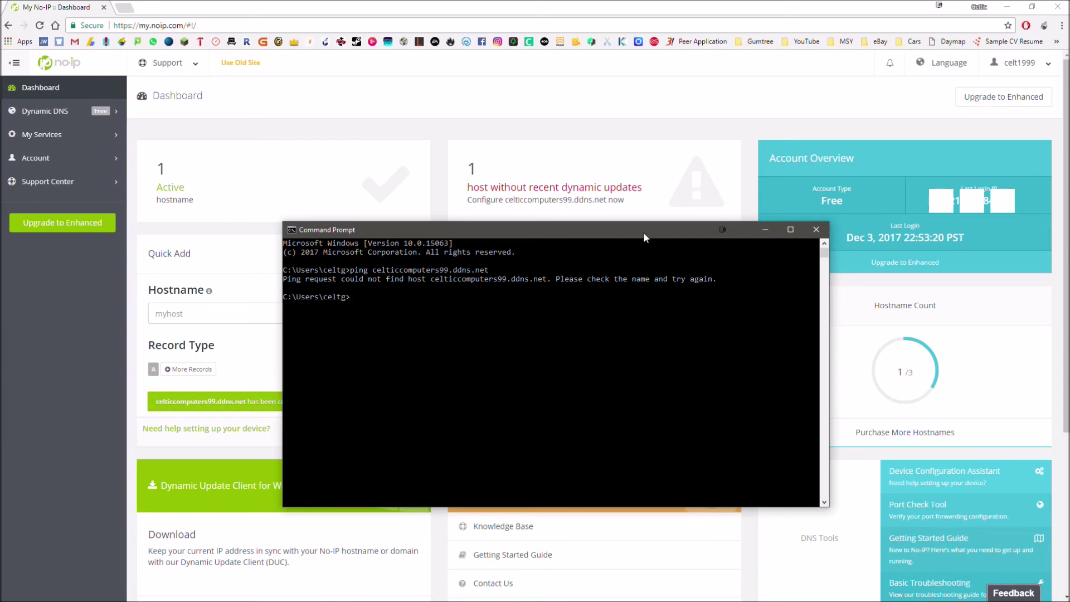
pyautogui.press('Up')
pyautogui.press('Return')
pyautogui.press('Up')
pyautogui.press('Return')
pyautogui.press('Up')
pyautogui.press('Return')
pyautogui.press('Up')
pyautogui.press('Return')
pyautogui.press('Up')
pyautogui.press('Return')
pyautogui.press('Up')
pyautogui.press('Return')
pyautogui.press('Up')
pyautogui.press('Return')
pyautogui.press('Up')
pyautogui.press('Return')
pyautogui.press('Return')
pyautogui.press('Up')
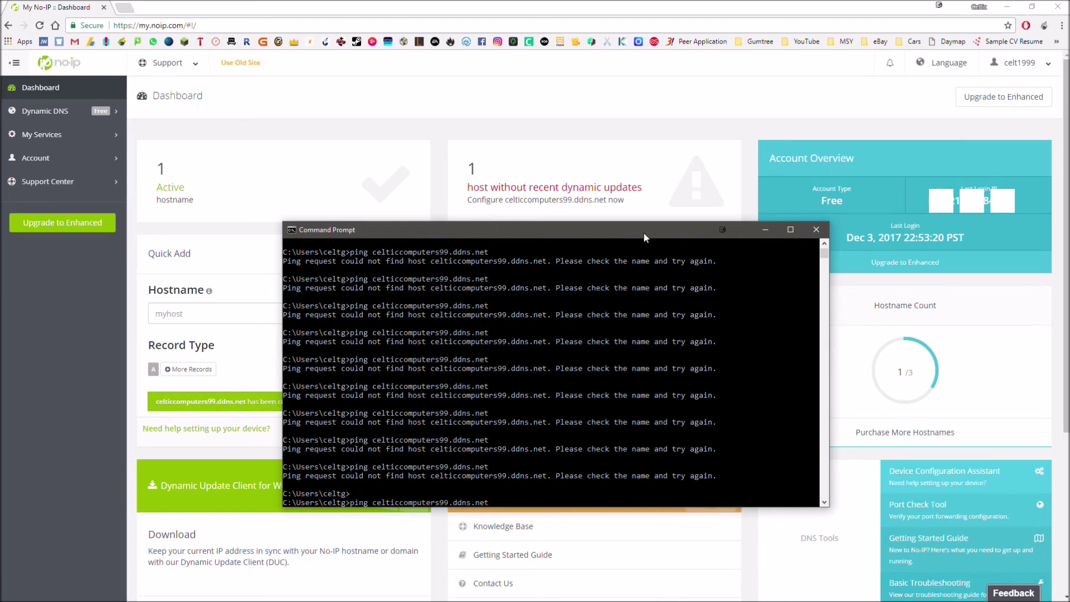
pyautogui.press('Return')
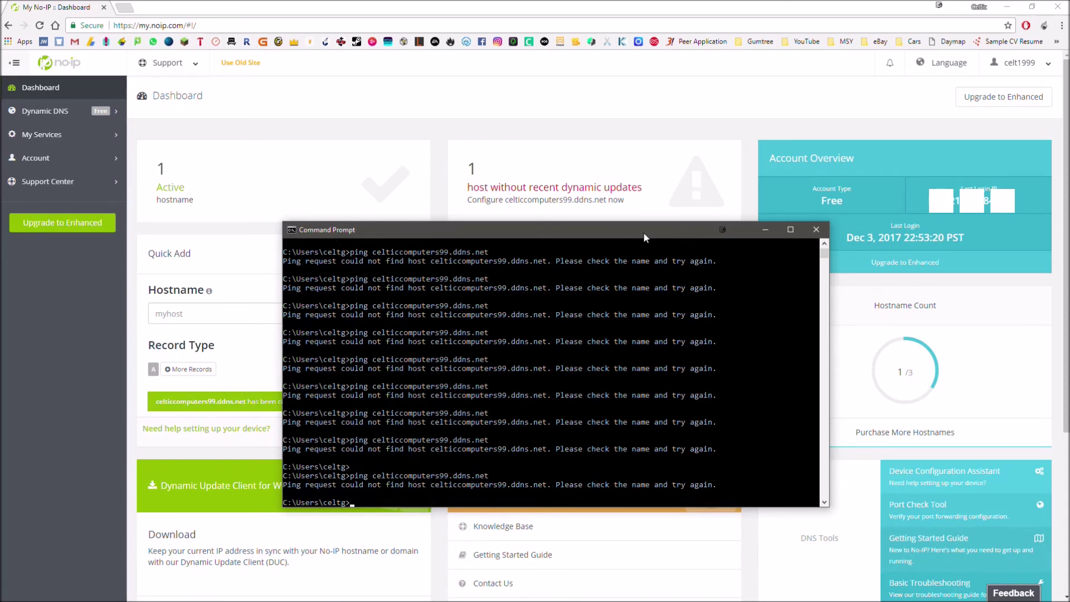
pyautogui.press('Up')
pyautogui.press('Return')
pyautogui.press('Up')
pyautogui.press('Return')
pyautogui.press('Up')
pyautogui.press('Return')
pyautogui.press('Up')
pyautogui.press('Return')
pyautogui.press('Up')
pyautogui.press('Return')
pyautogui.press('Up')
pyautogui.press('Return')
pyautogui.press('Up')
pyautogui.press('Return')
pyautogui.press('Up')
pyautogui.press('Return')
pyautogui.press('Up')
pyautogui.press('Return')
pyautogui.press('Up')
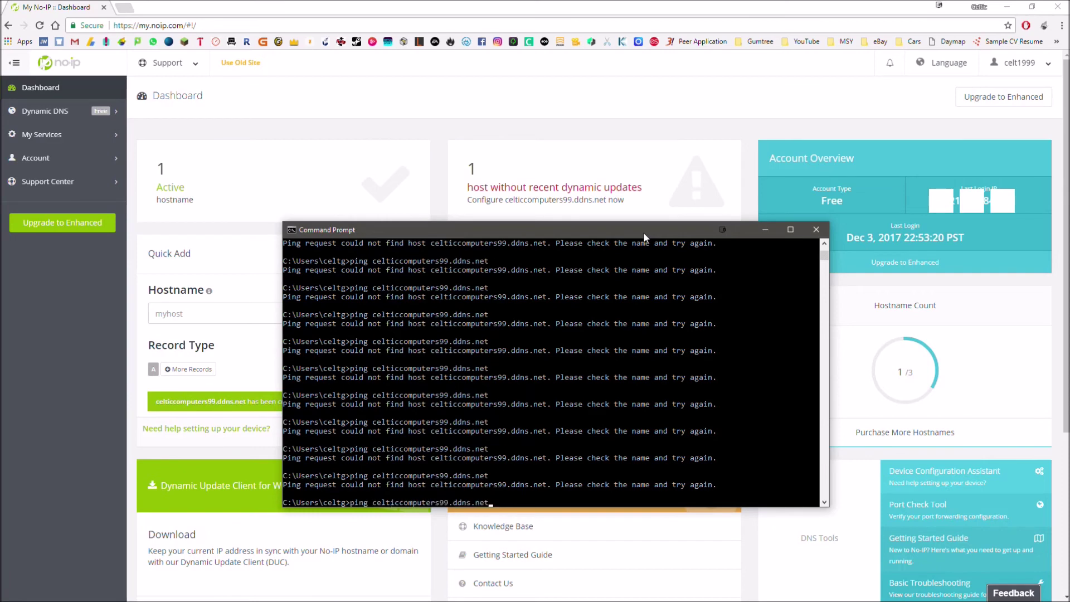
pyautogui.press('Return')
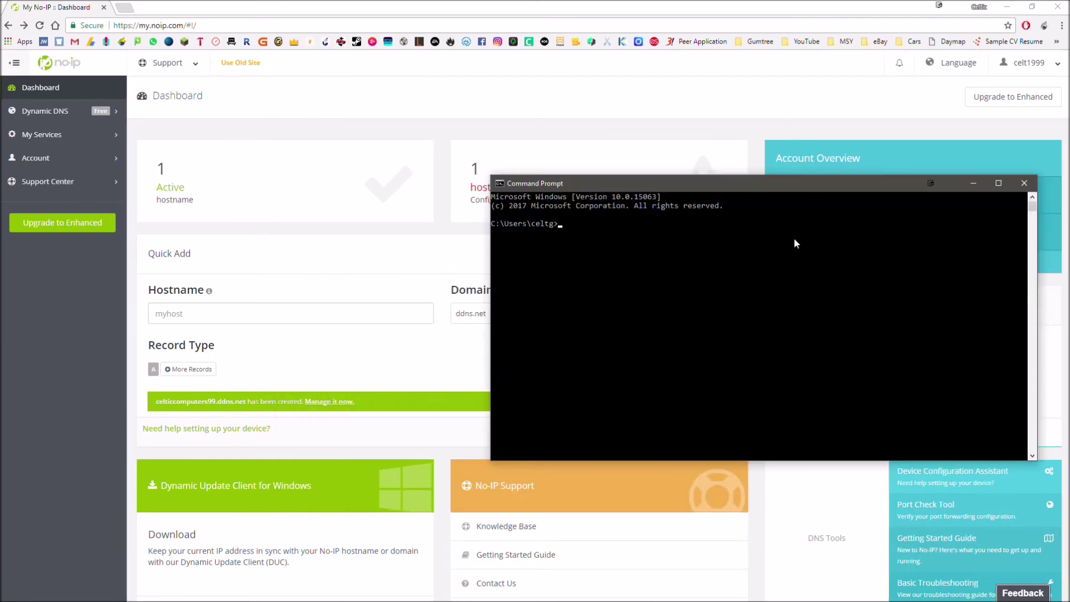
# - Ping celticcomputers99.ddns.net and select the reply lines and the address in the last reply
pyautogui.write('ping celticcomputers99.ddns.net')
pyautogui.press('Return')
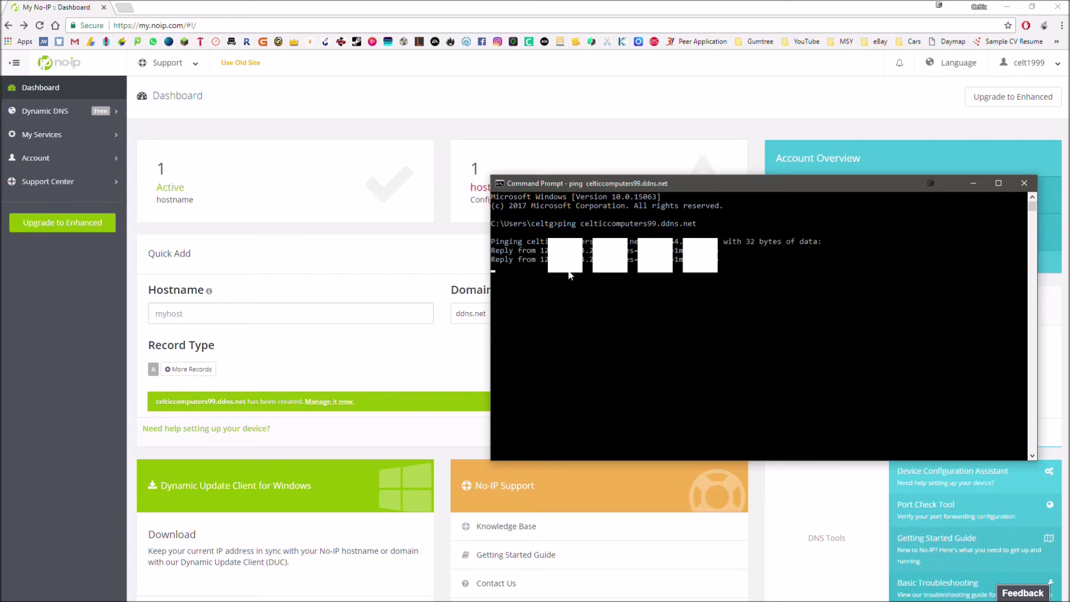
pyautogui.moveTo(491, 250); pyautogui.dragTo(601, 273)
pyautogui.hotkey('ctrl', 'c')
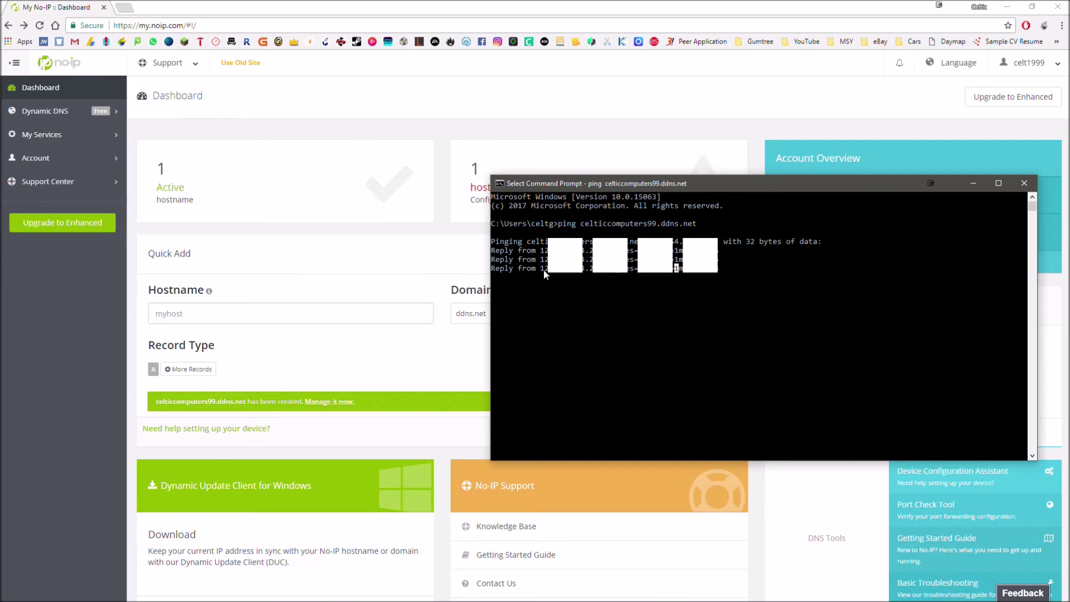
pyautogui.moveTo(544, 269); pyautogui.dragTo(600, 273)
pyautogui.moveTo(600, 272); pyautogui.dragTo(541, 273)
# - Copy the IP from the last reply line, return to the No-IP dashboard, and highlight the DUC text
pyautogui.click(546, 272)
pyautogui.moveTo(542, 270); pyautogui.dragTo(605, 273)
pyautogui.rightClick(561, 275)
pyautogui.click(904, 127)
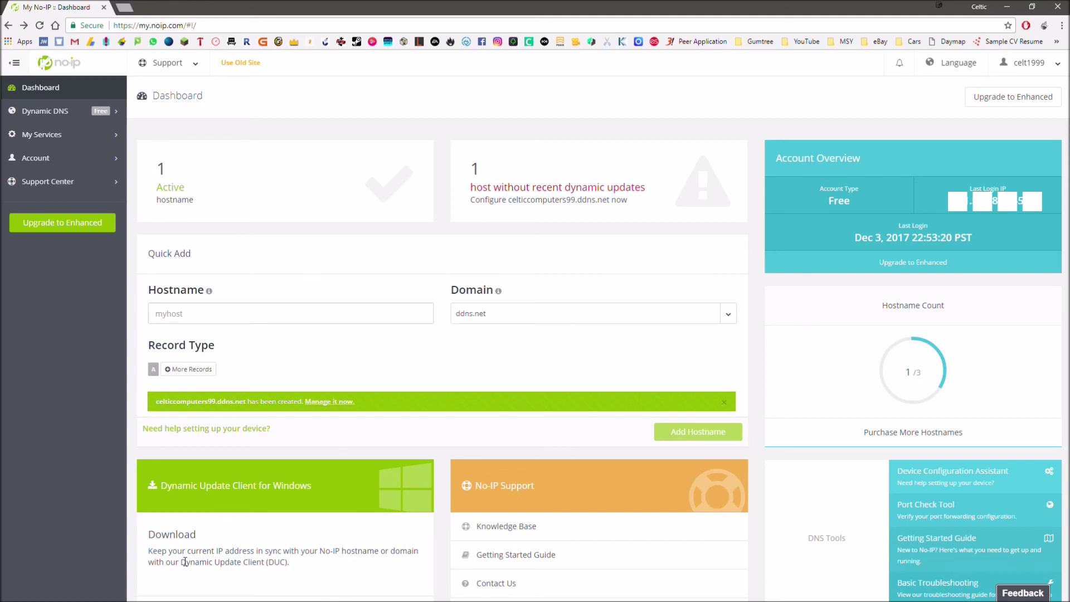
pyautogui.moveTo(180, 562); pyautogui.dragTo(292, 566)
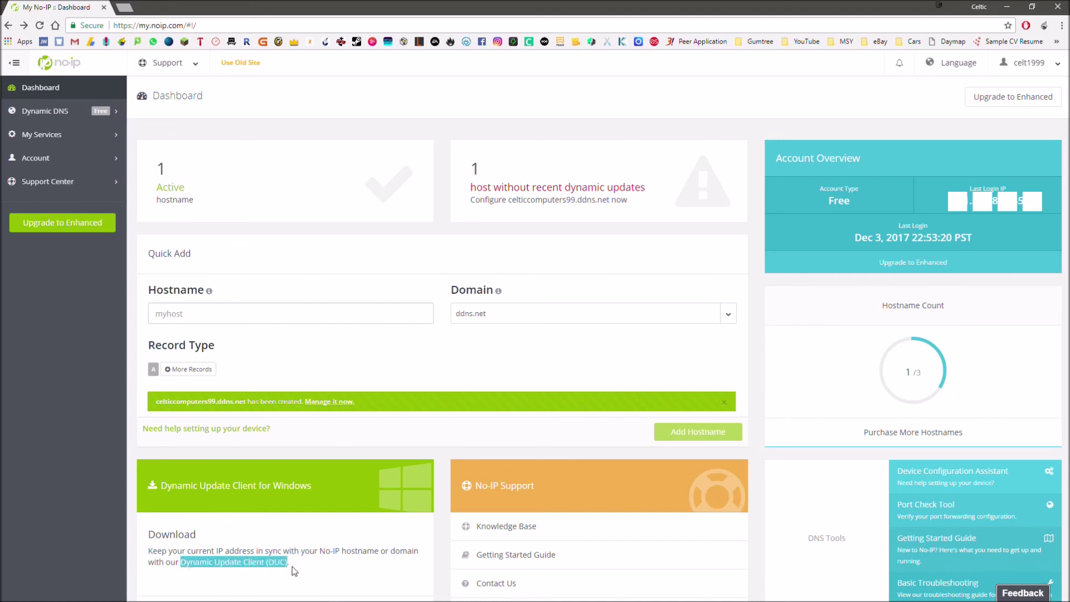
pyautogui.click(292, 566)
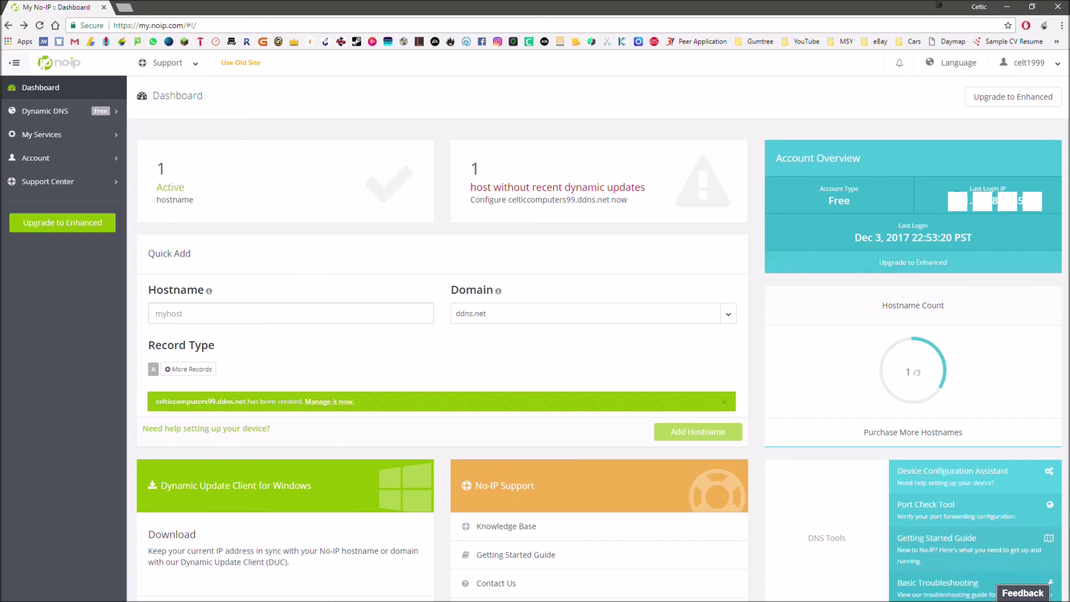